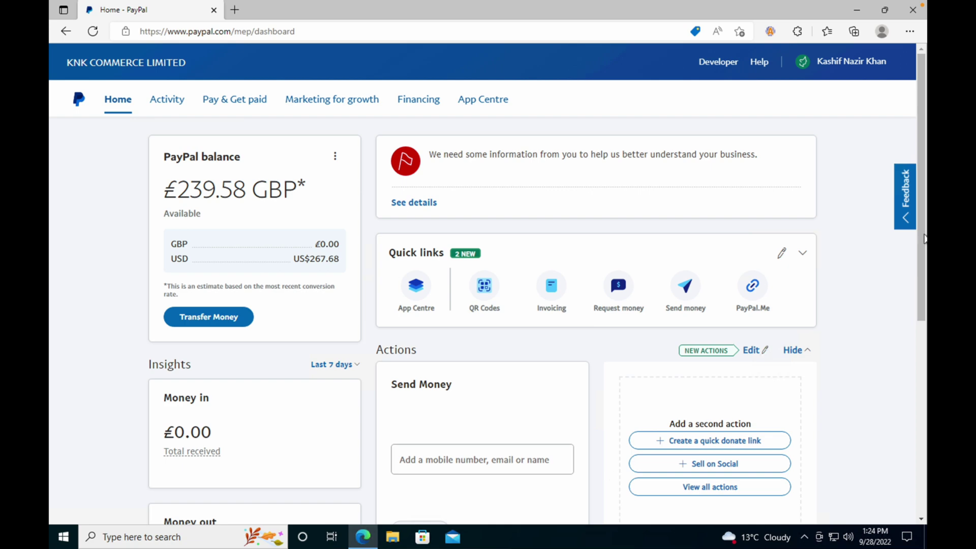
Go to Profile settings, then Personal details, and start changing the account name
click(828, 63)
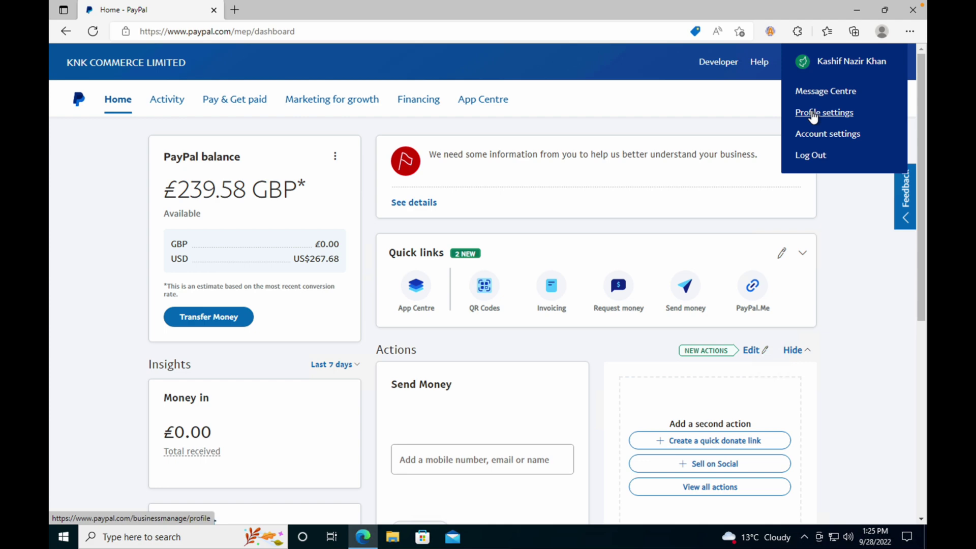
click(813, 117)
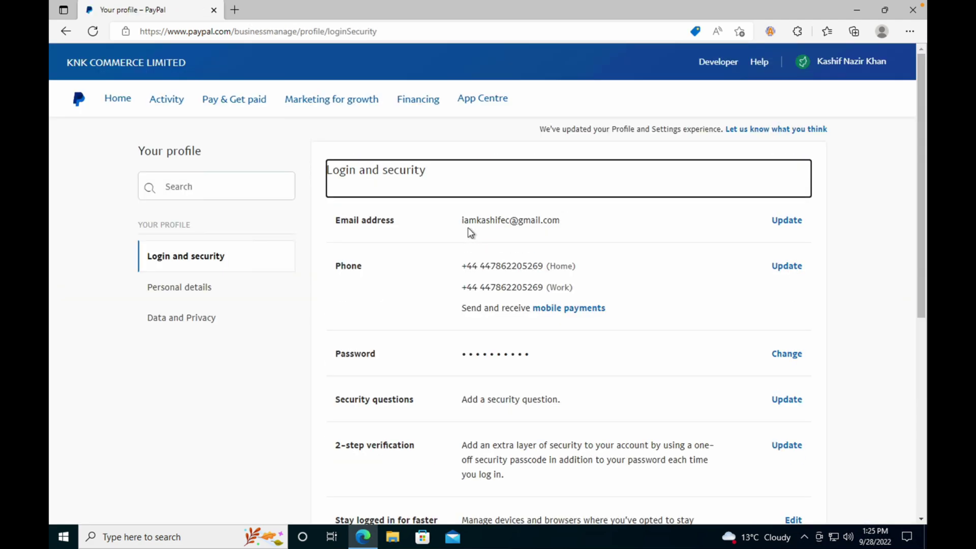
click(205, 288)
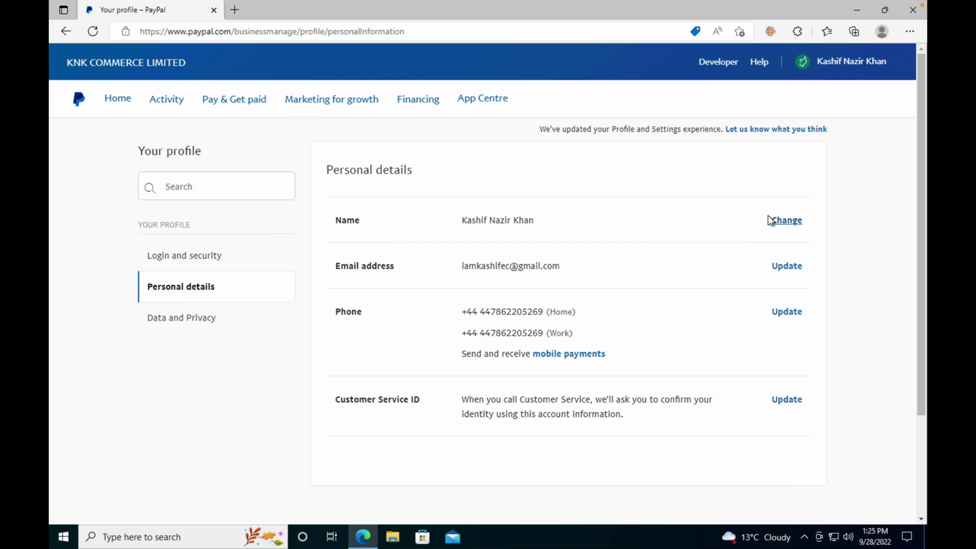
click(787, 221)
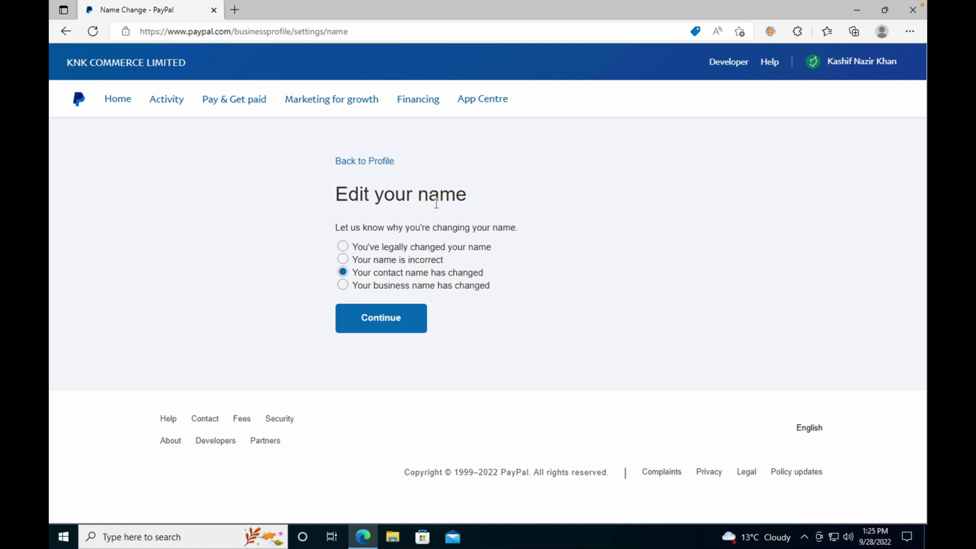
Choose 'You've legally changed your name' as the reason for the name change
click(342, 247)
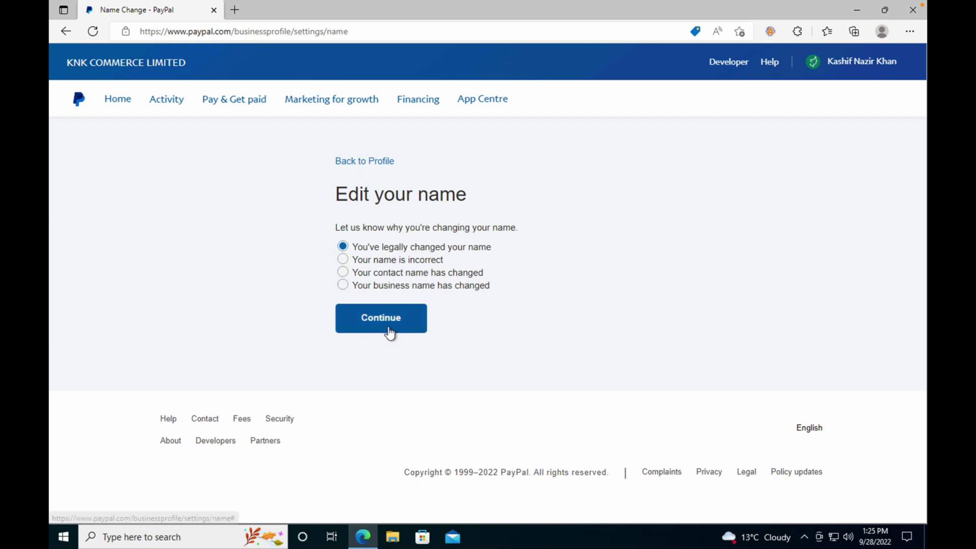